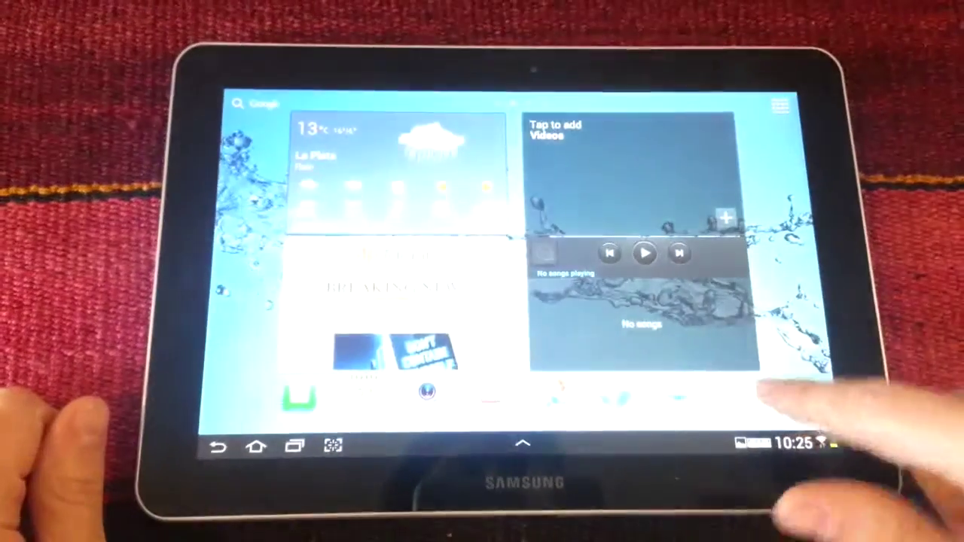
# Open YouTube from its details page in the Play Store's installed apps list
pyautogui.moveTo(836, 396); pyautogui.dragTo(640, 391)
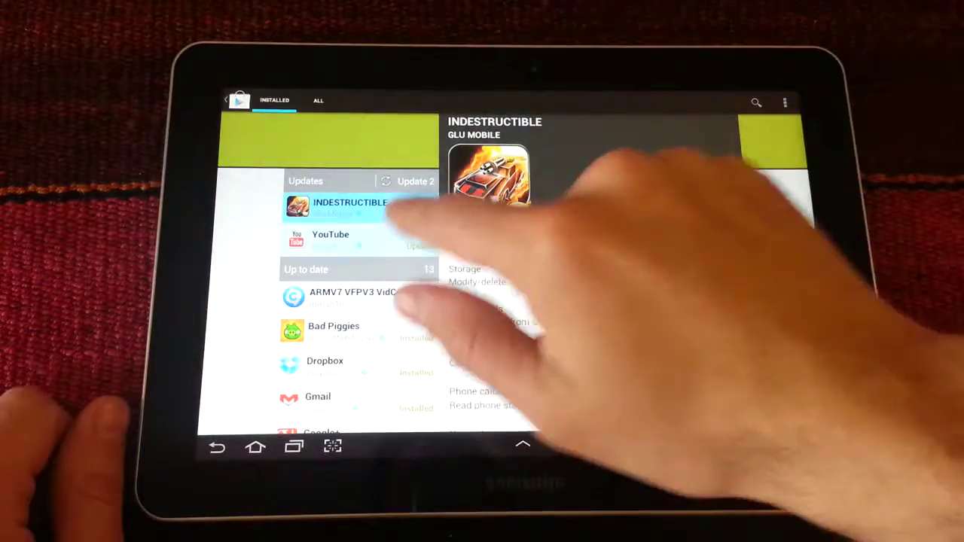
pyautogui.click(362, 239)
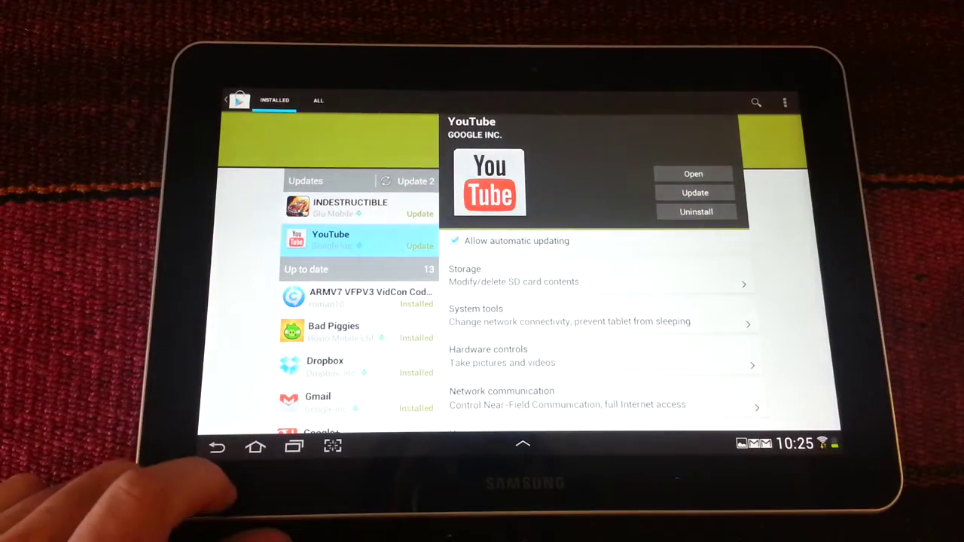
pyautogui.click(693, 174)
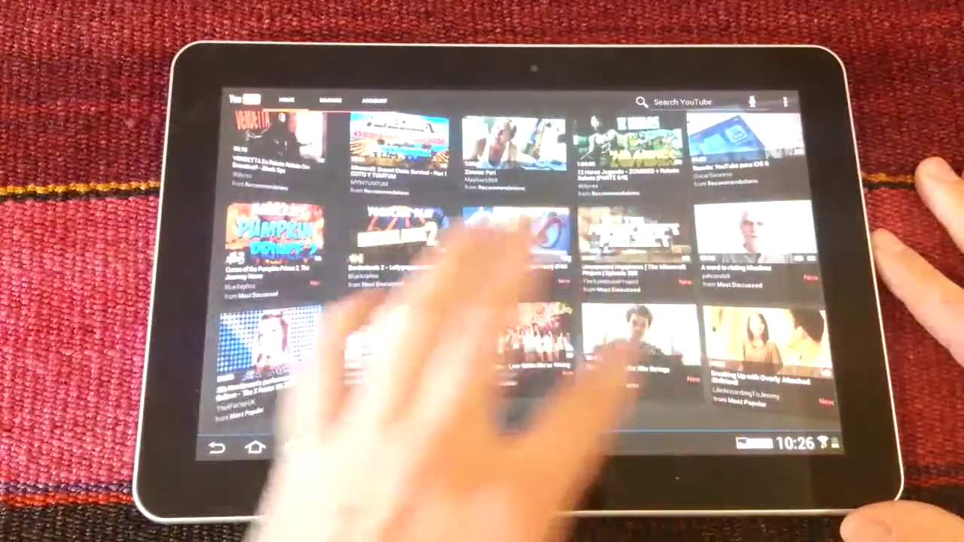
# Swipe through the YouTube Home video wall
pyautogui.moveTo(527, 286); pyautogui.dragTo(226, 301)
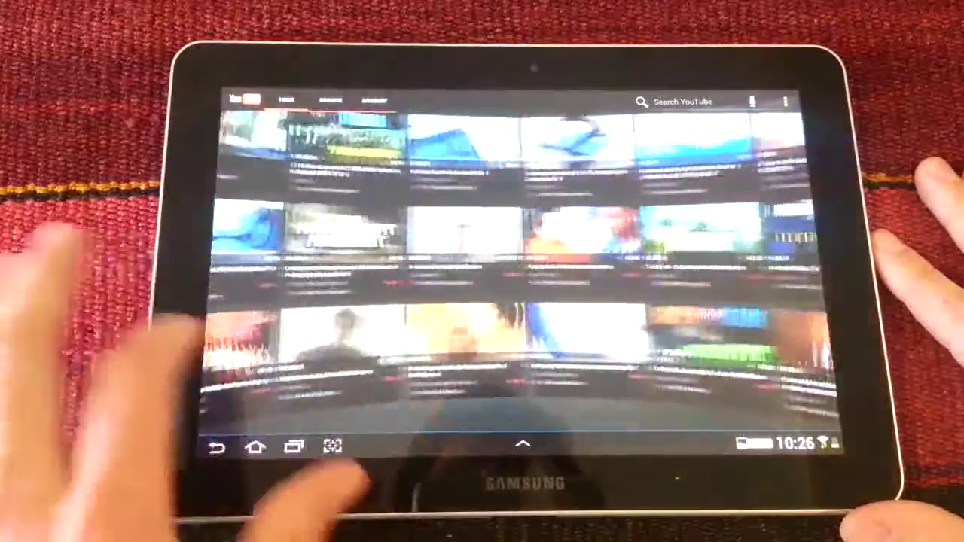
pyautogui.moveTo(528, 286); pyautogui.dragTo(189, 316)
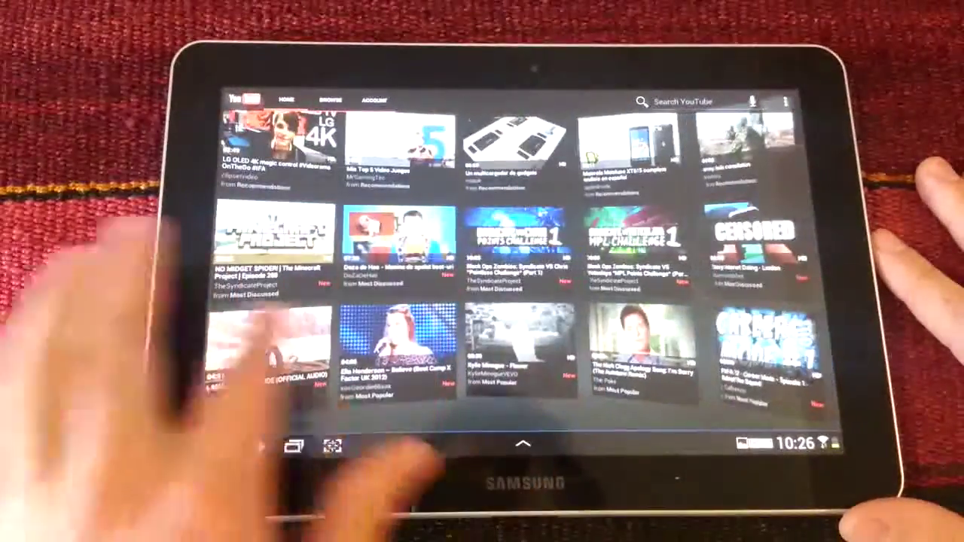
pyautogui.moveTo(565, 301); pyautogui.dragTo(263, 317)
# Browse the Live video category, then go to the Account page
pyautogui.click(329, 100)
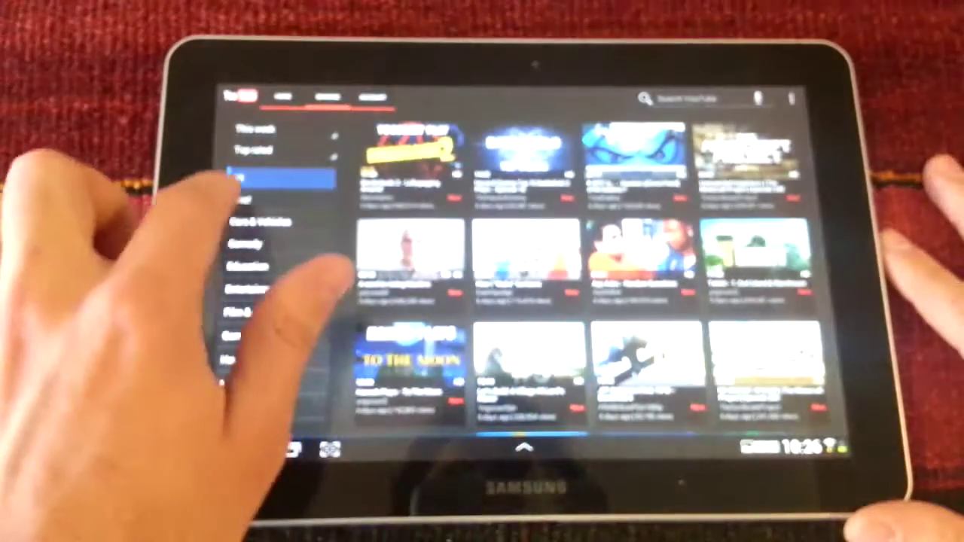
pyautogui.click(241, 199)
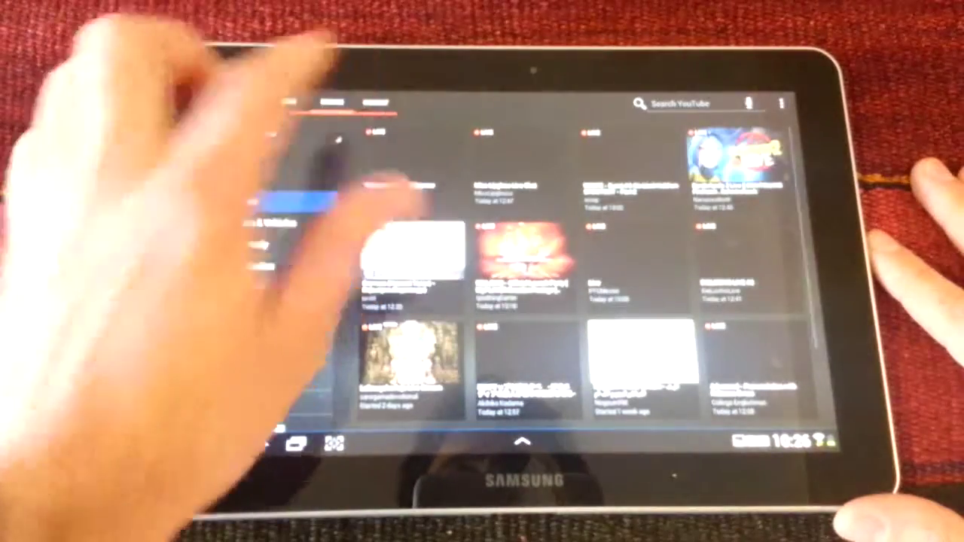
pyautogui.click(375, 102)
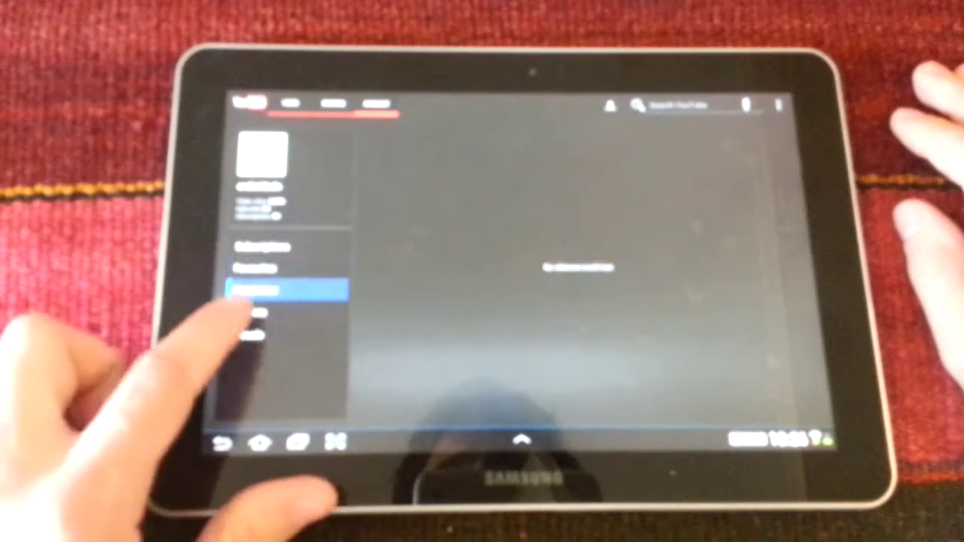
# View the 'Best Android Launchers for Galaxy SIII' and 'iPhone 5 Themes for Android' playlists
pyautogui.click(253, 312)
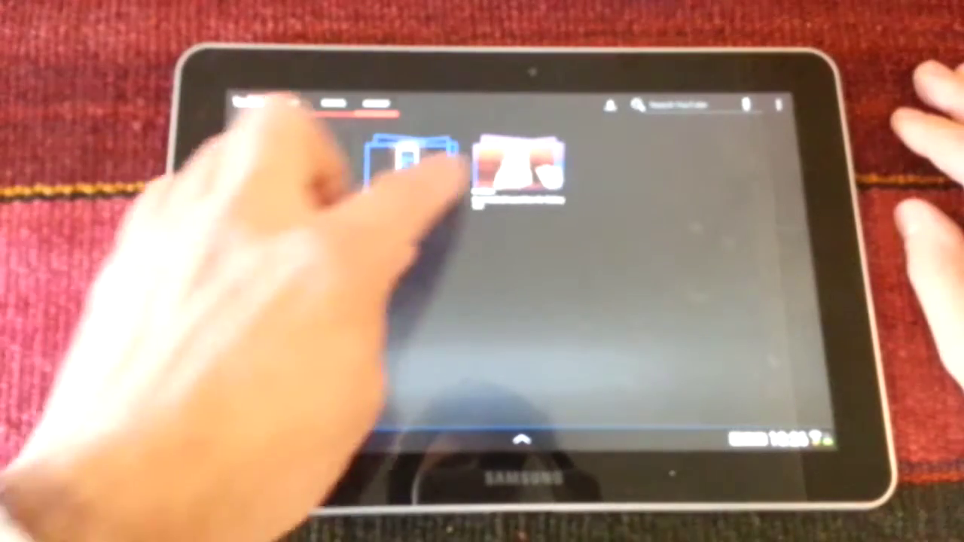
pyautogui.click(497, 175)
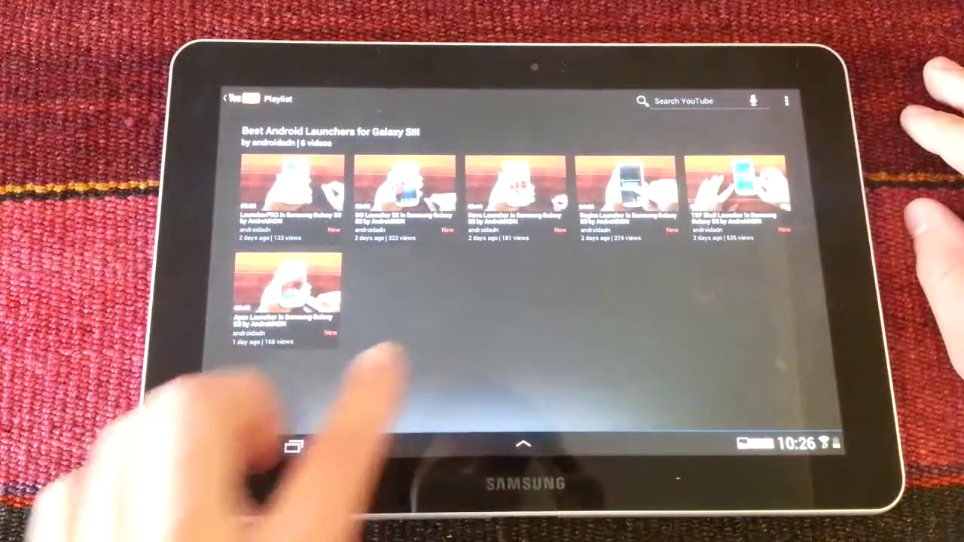
pyautogui.click(217, 446)
pyautogui.click(409, 161)
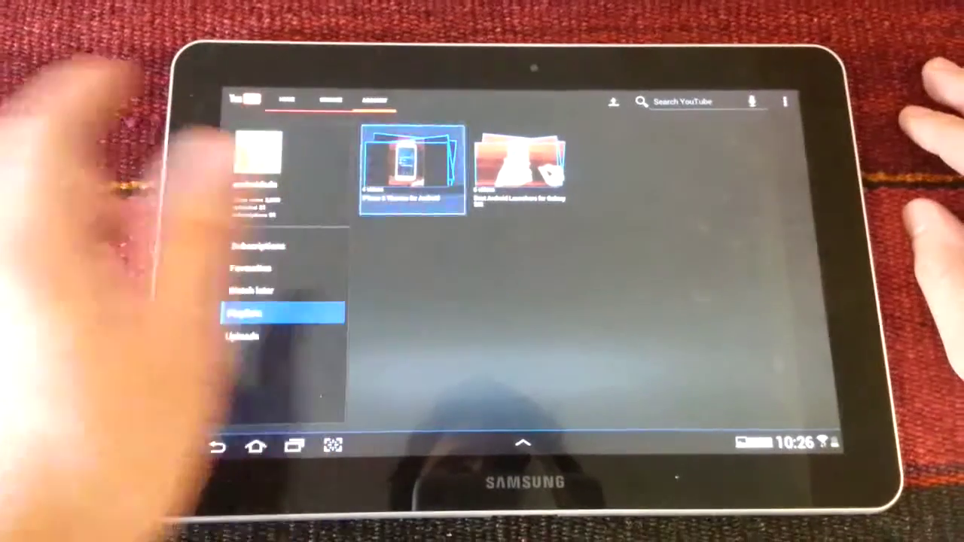
pyautogui.click(217, 445)
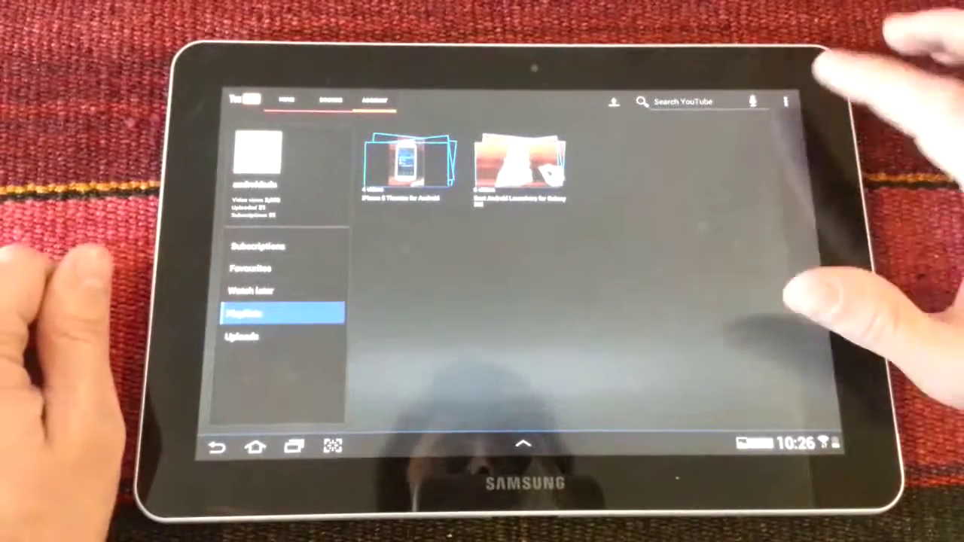
# Review the app's General, Search and About settings, then return to the account
pyautogui.click(785, 101)
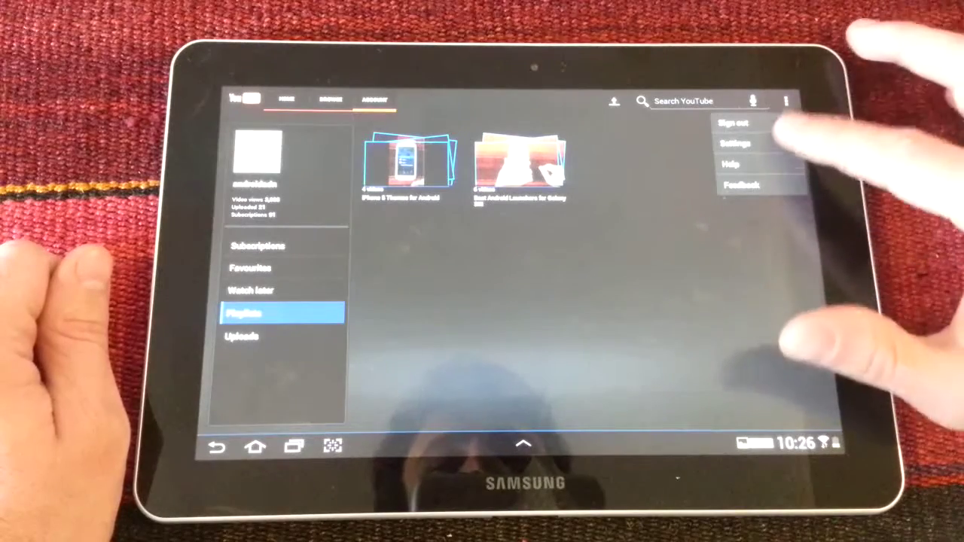
pyautogui.click(735, 144)
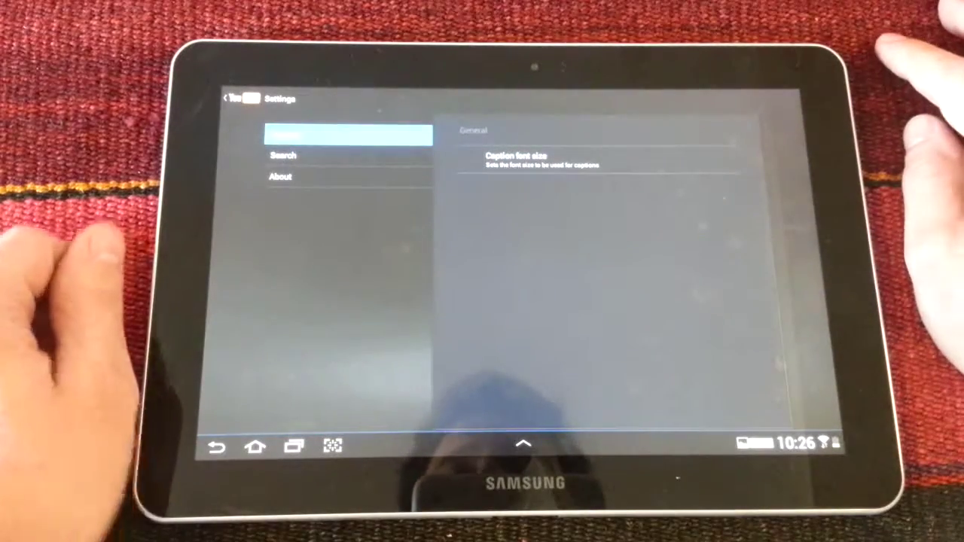
pyautogui.click(283, 155)
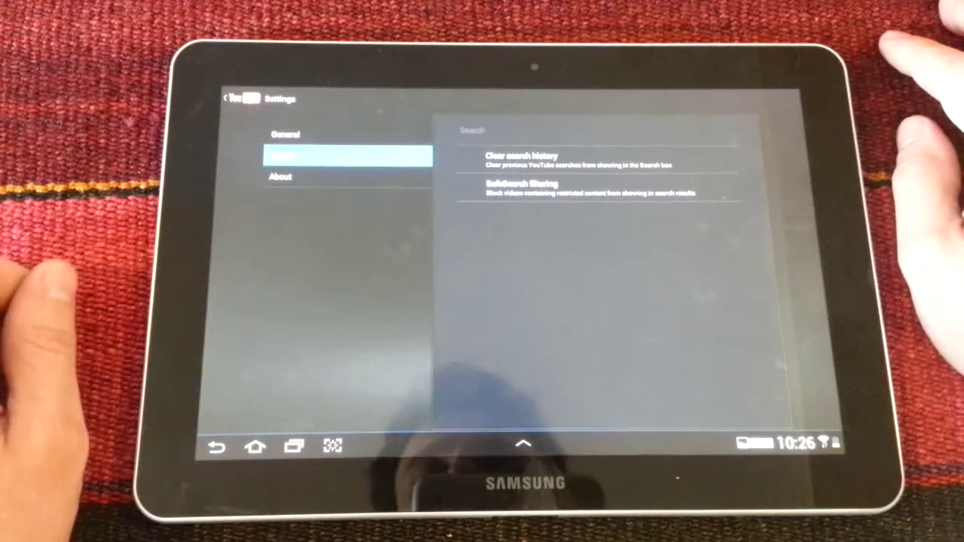
pyautogui.click(280, 176)
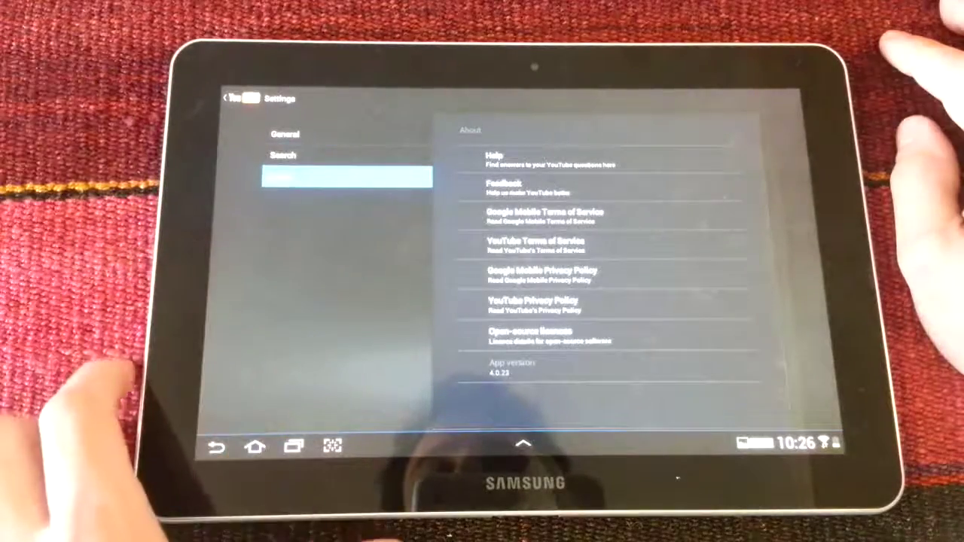
pyautogui.click(216, 447)
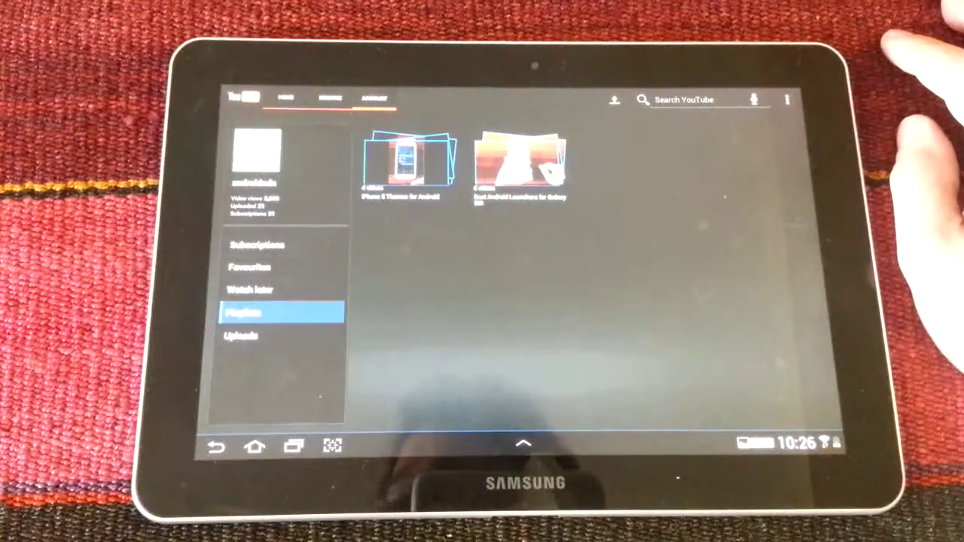
# Check Uploads, then watch and leave the Miss Lipgloss Live Chat stream
pyautogui.click(241, 336)
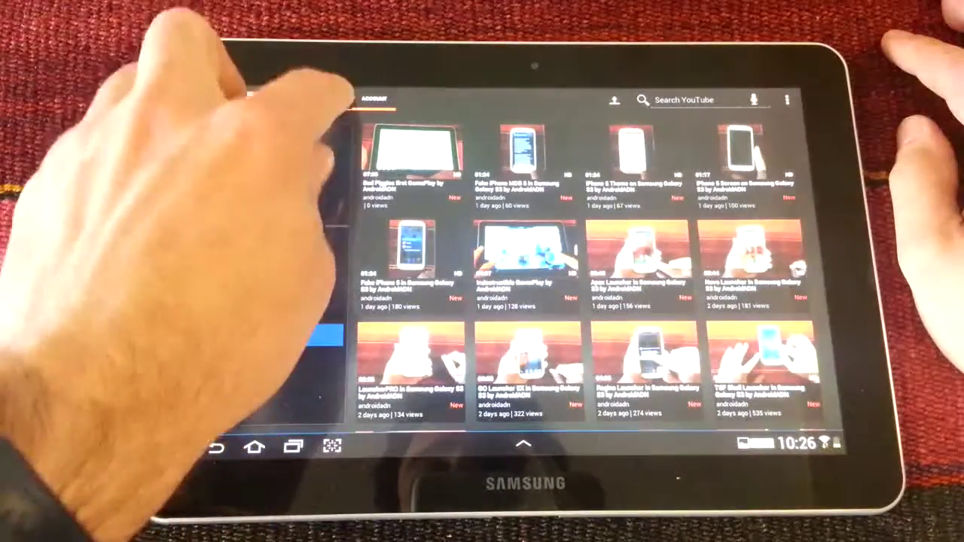
pyautogui.click(330, 98)
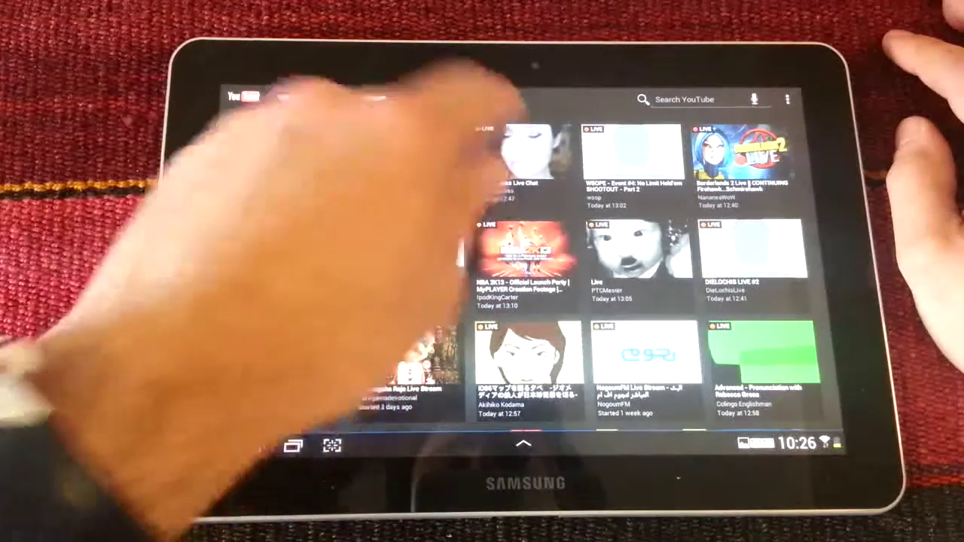
pyautogui.click(528, 155)
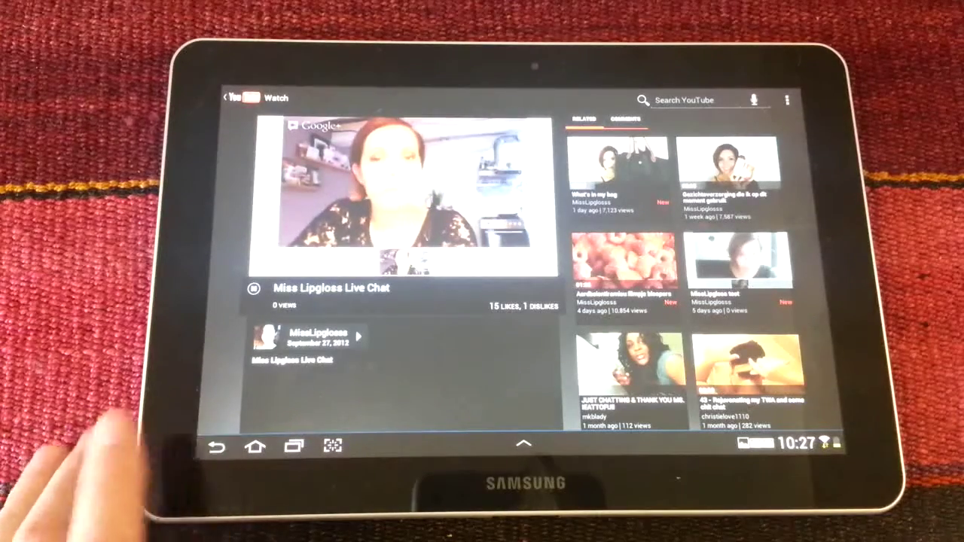
pyautogui.click(216, 446)
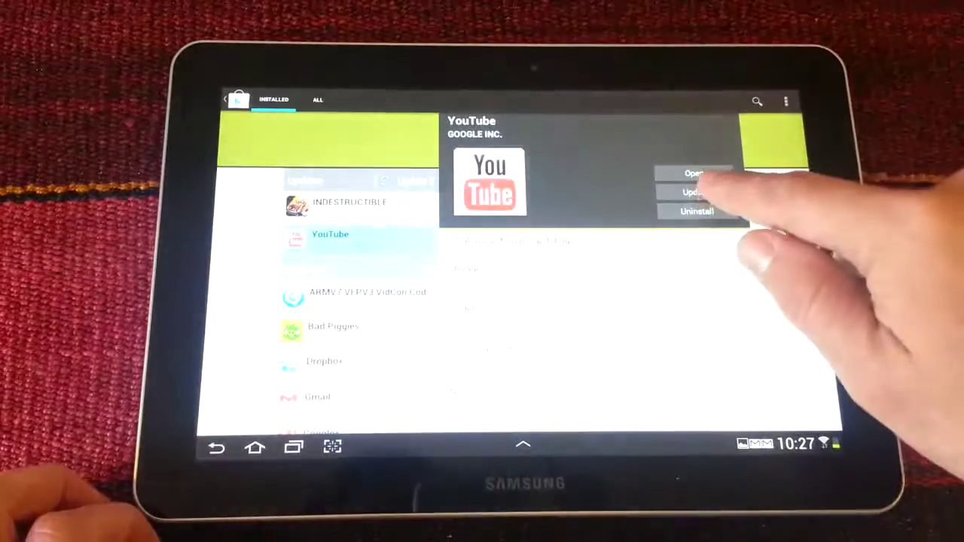
# Update YouTube, accepting its permissions, then swipe the reopened app's home feed
pyautogui.click(693, 192)
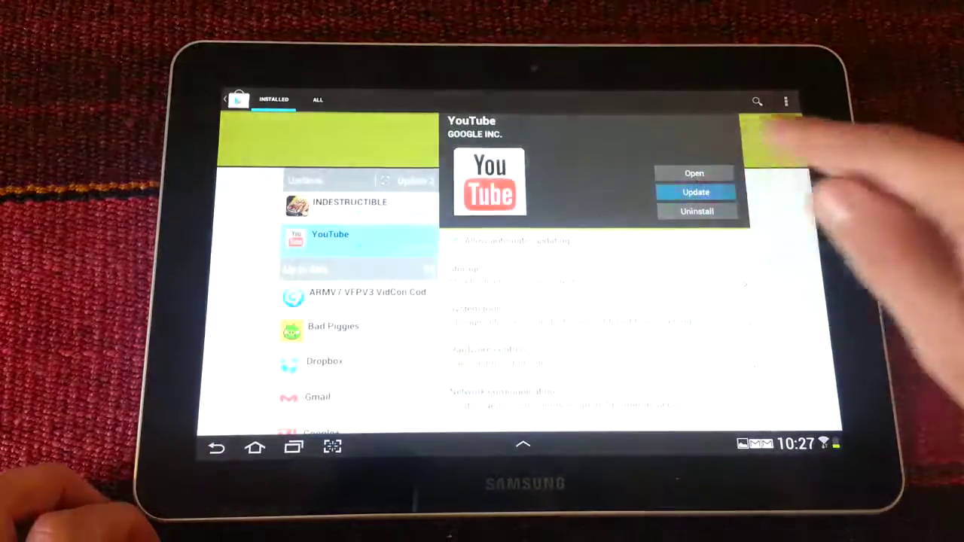
pyautogui.click(732, 148)
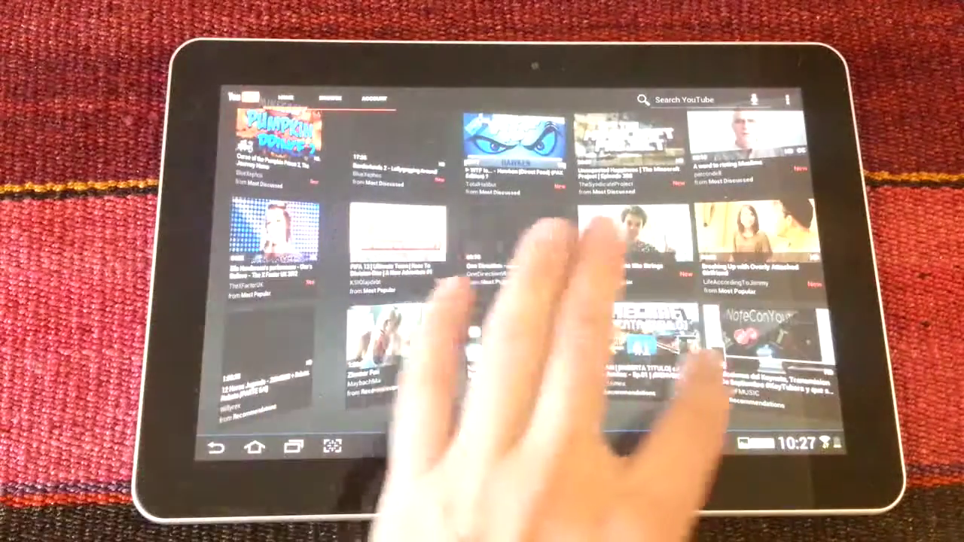
pyautogui.moveTo(618, 286); pyautogui.dragTo(354, 287)
# Scroll the browse categories and bring up the screen-pairing dialog
pyautogui.click(330, 98)
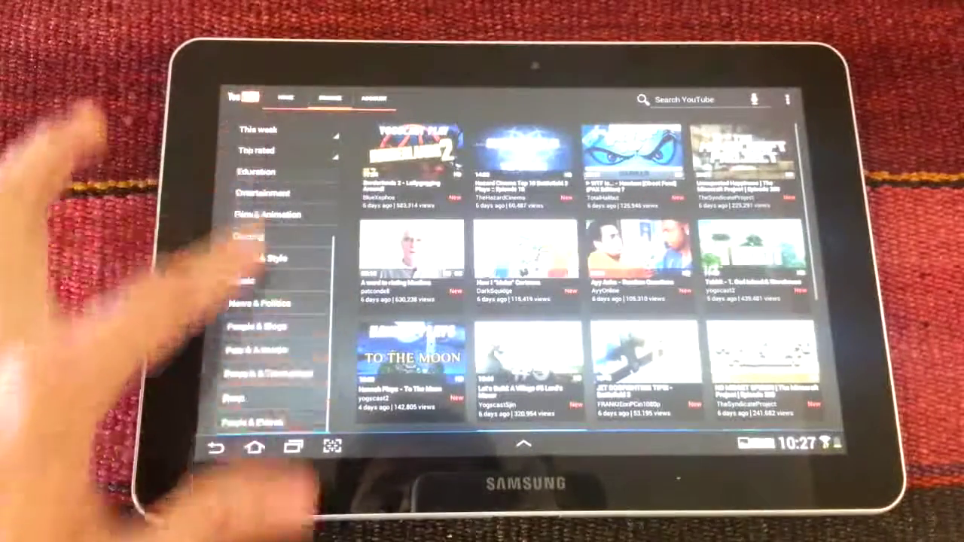
pyautogui.moveTo(264, 226)
pyautogui.mouseDown()
pyautogui.moveTo(264, 339)
pyautogui.moveTo(226, 188)
pyautogui.mouseUp()
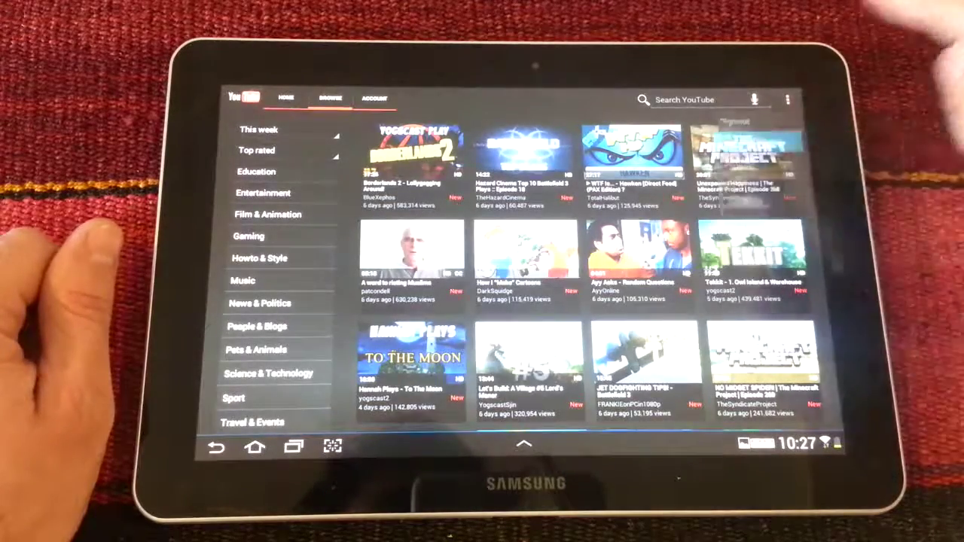
pyautogui.click(734, 122)
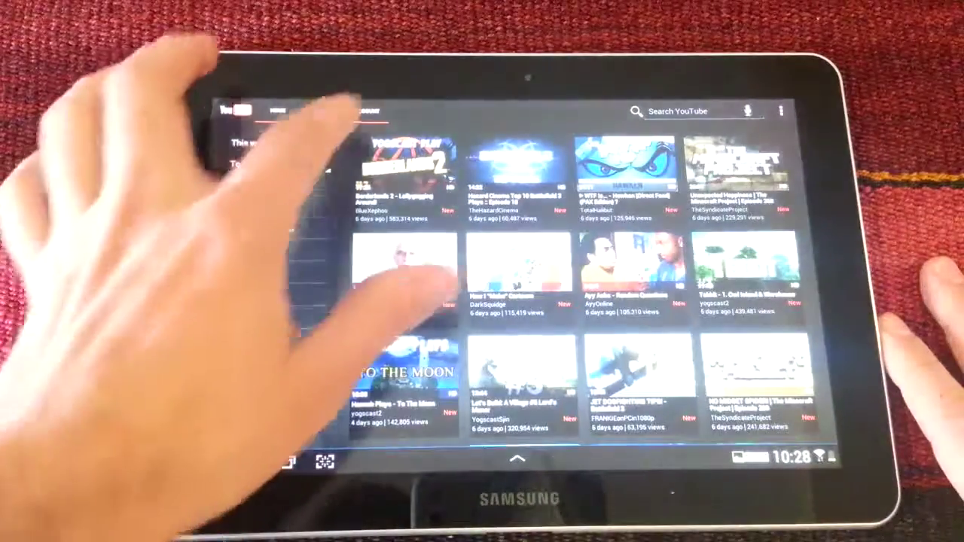
# Visit the Account page, then return Home and swipe the video wall
pyautogui.click(367, 111)
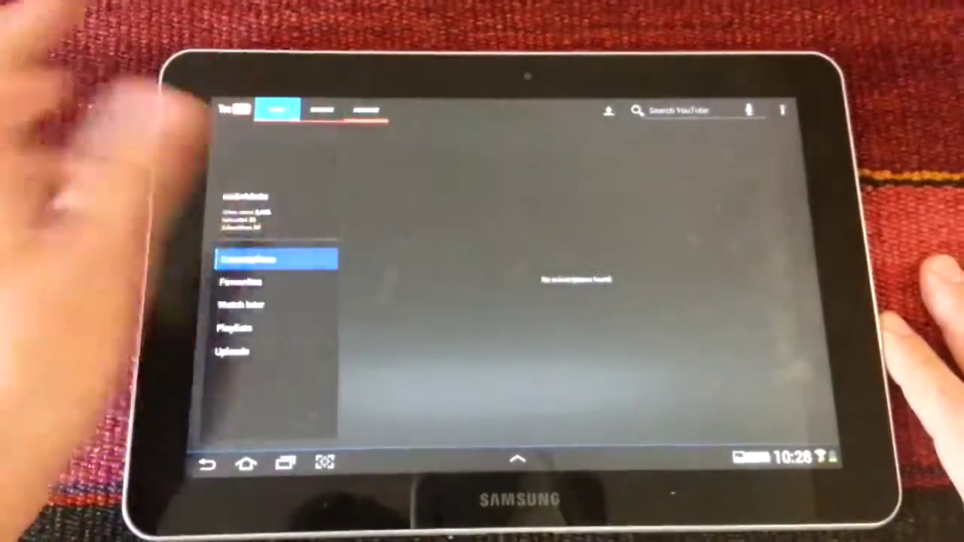
pyautogui.click(277, 110)
pyautogui.moveTo(422, 301); pyautogui.dragTo(278, 324)
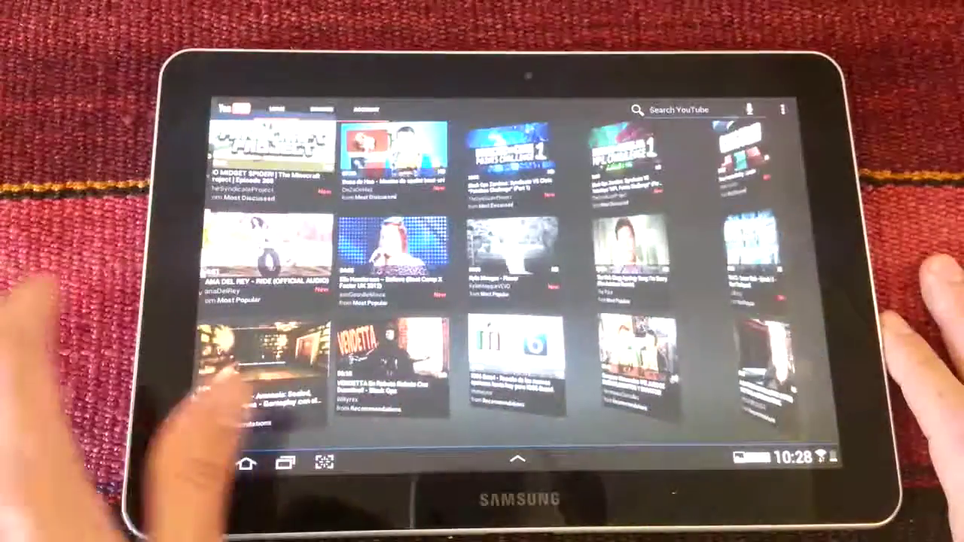
pyautogui.moveTo(603, 302); pyautogui.dragTo(301, 317)
pyautogui.moveTo(573, 339); pyautogui.dragTo(316, 301)
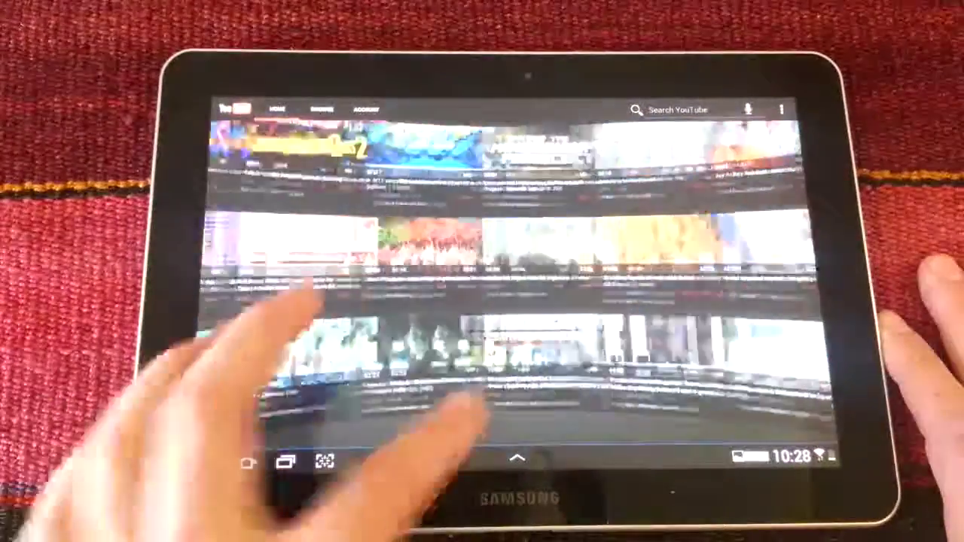